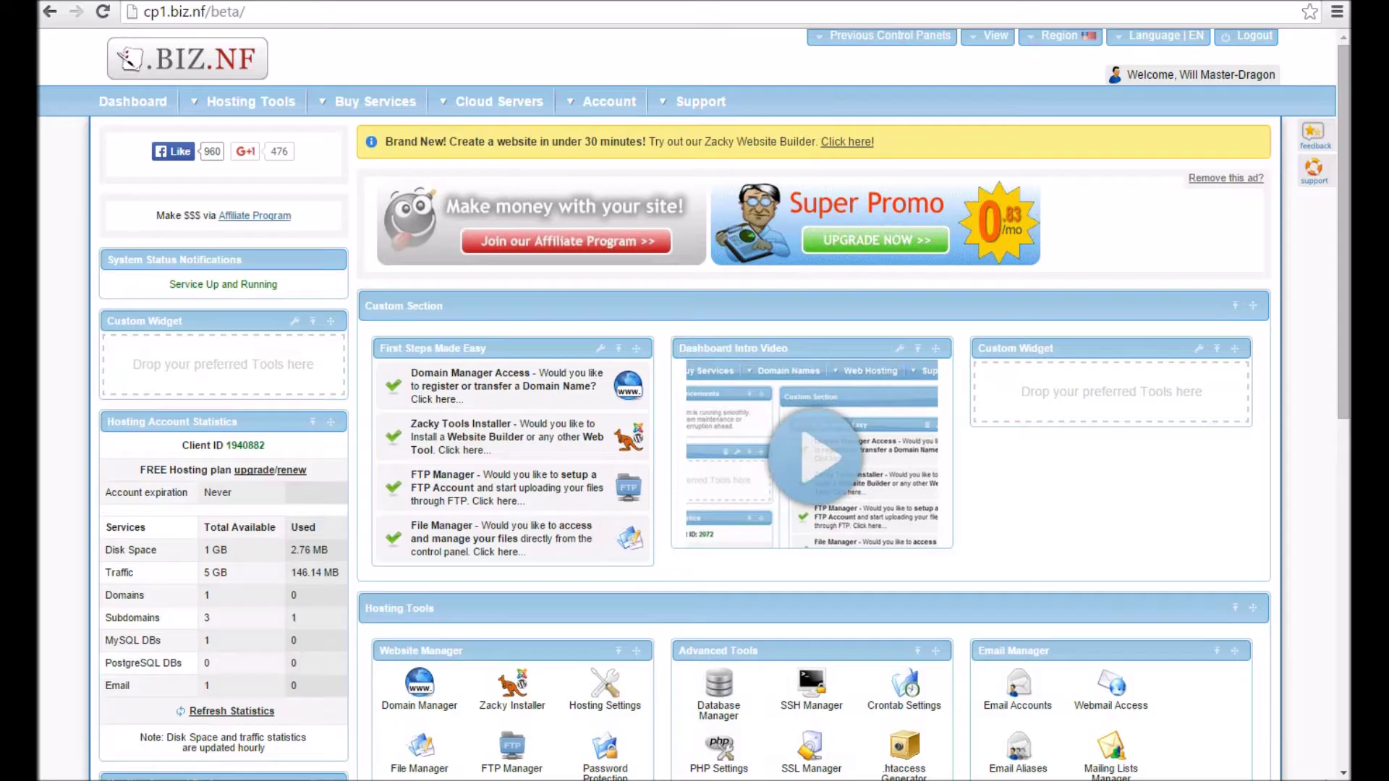
Switch back to the browser showing the BIZ.NF control panel dashboard
key(alt+Tab)
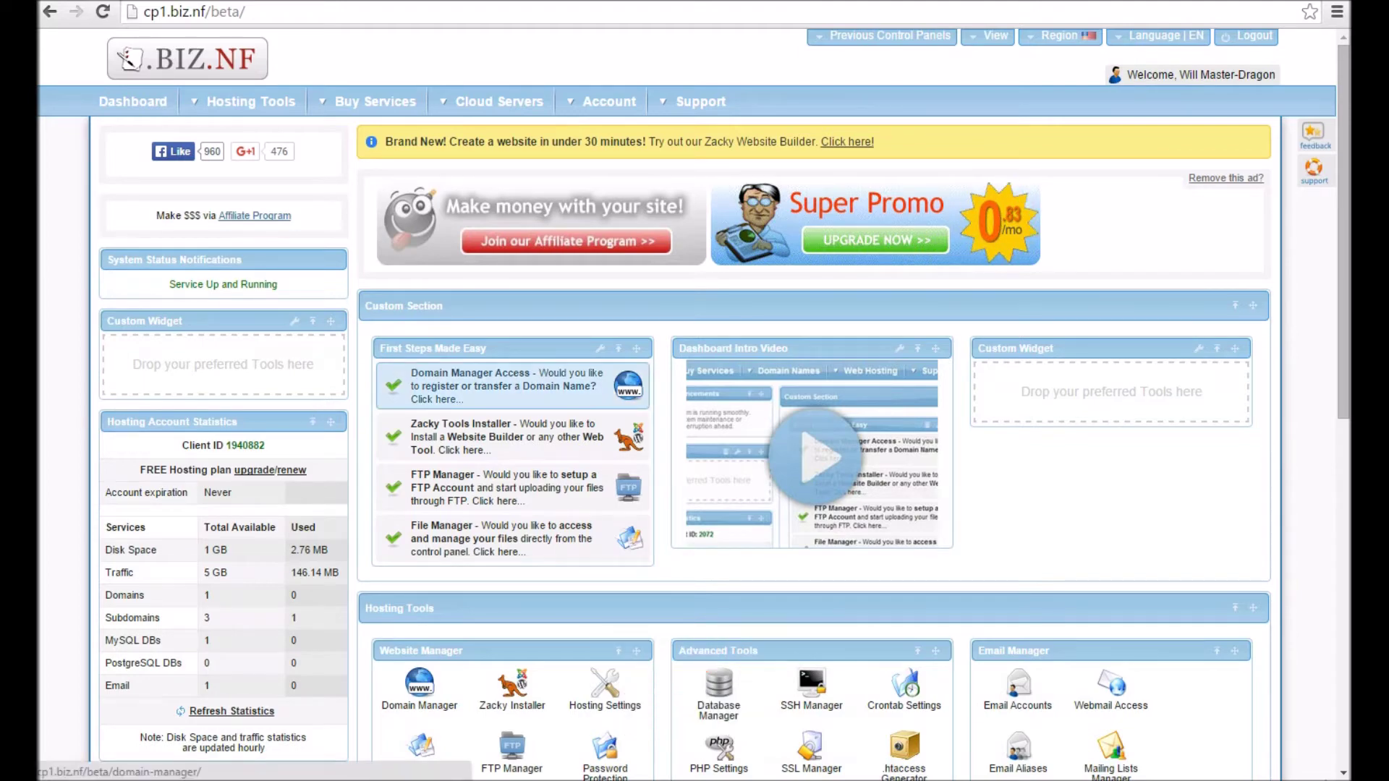
Open Domain Manager and bring up the Create a Free .co.nf Domain form
scroll(507, 391, down, 4)
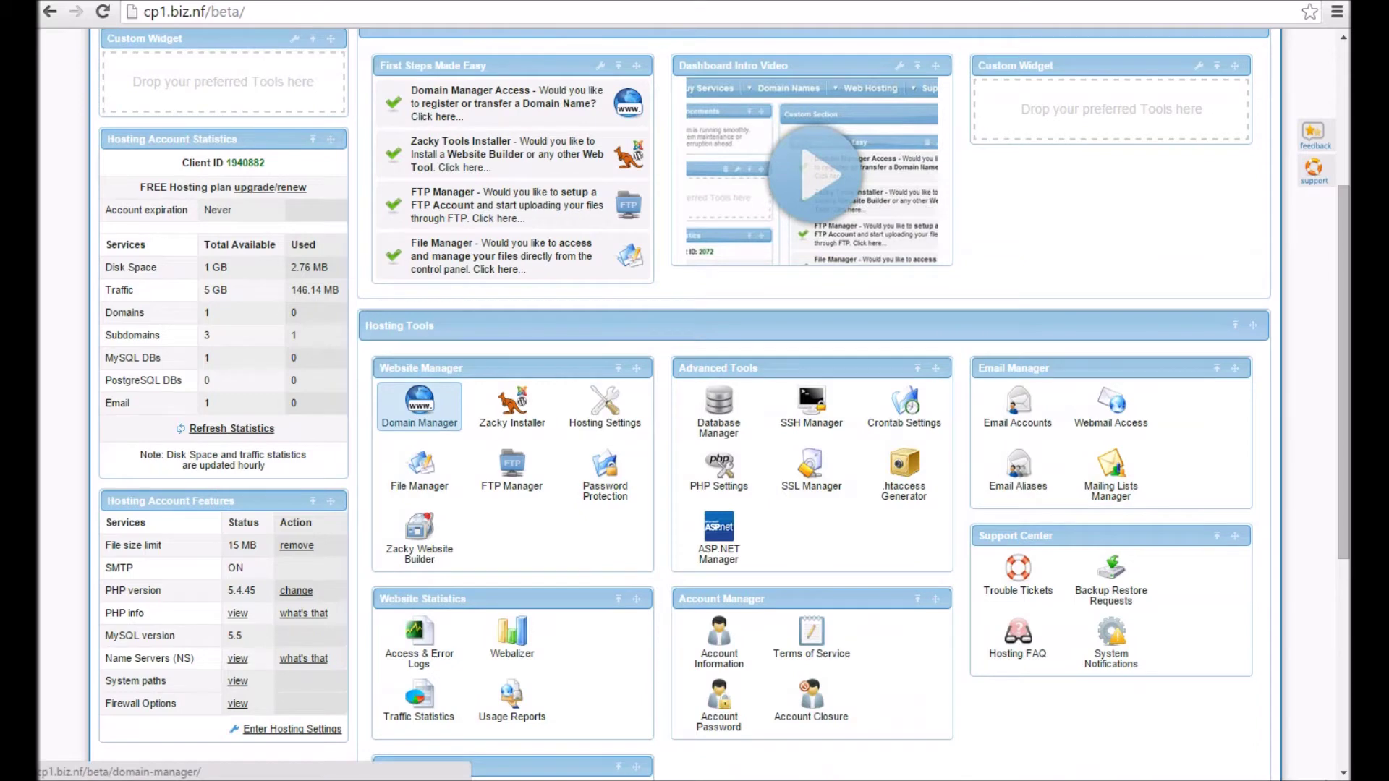
click(420, 407)
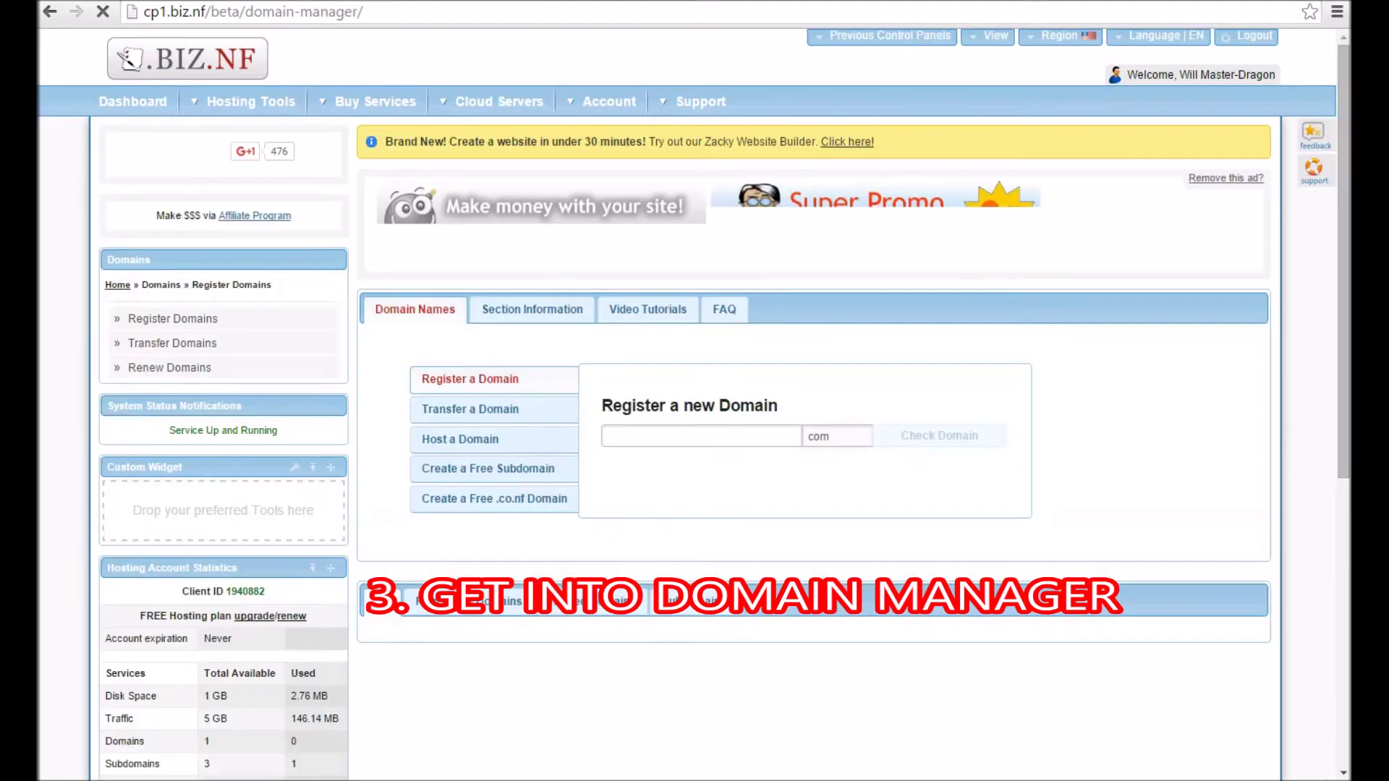
scroll(695, 405, down, 3)
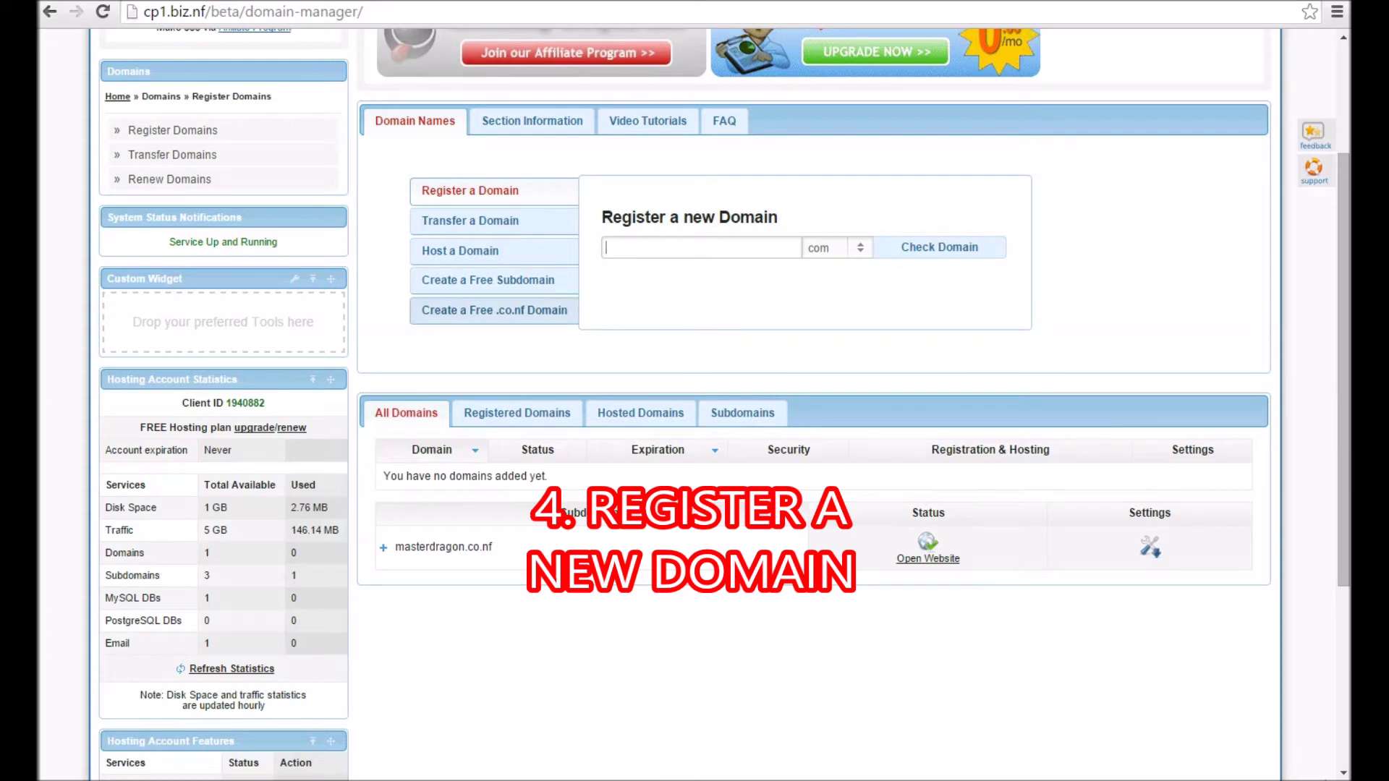
click(495, 309)
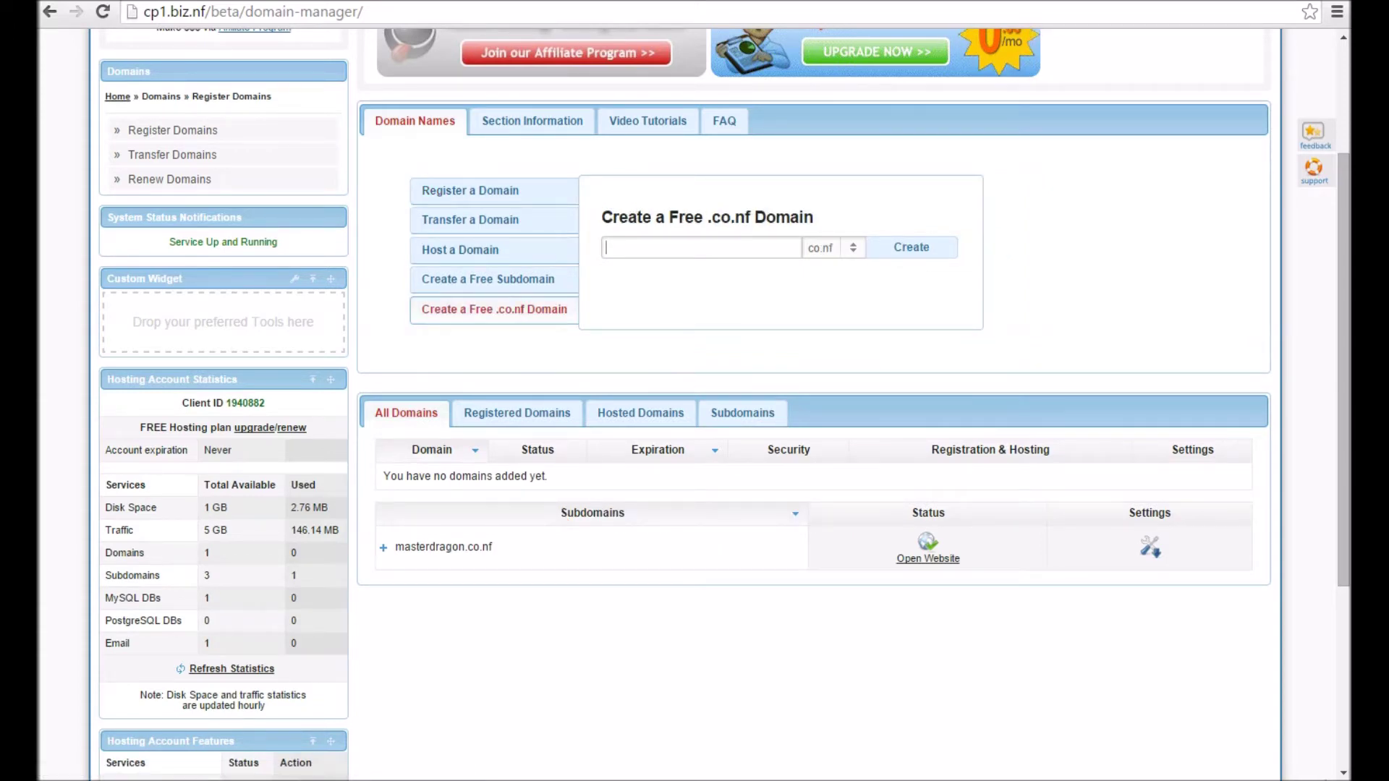
Create the free subdomain named 'mdgtutorials' so mdgtutorials.co.nf appears in the list
text(mdgtutorials)
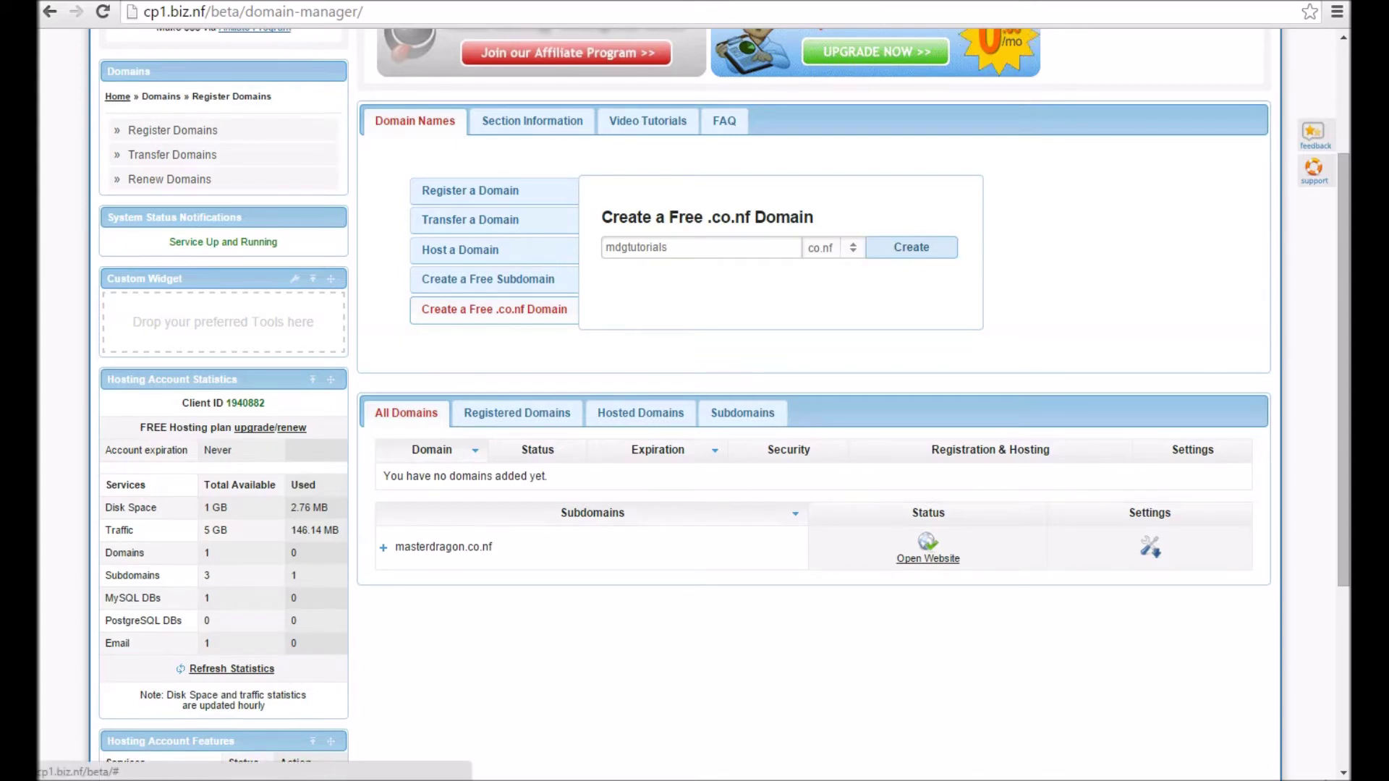
click(911, 246)
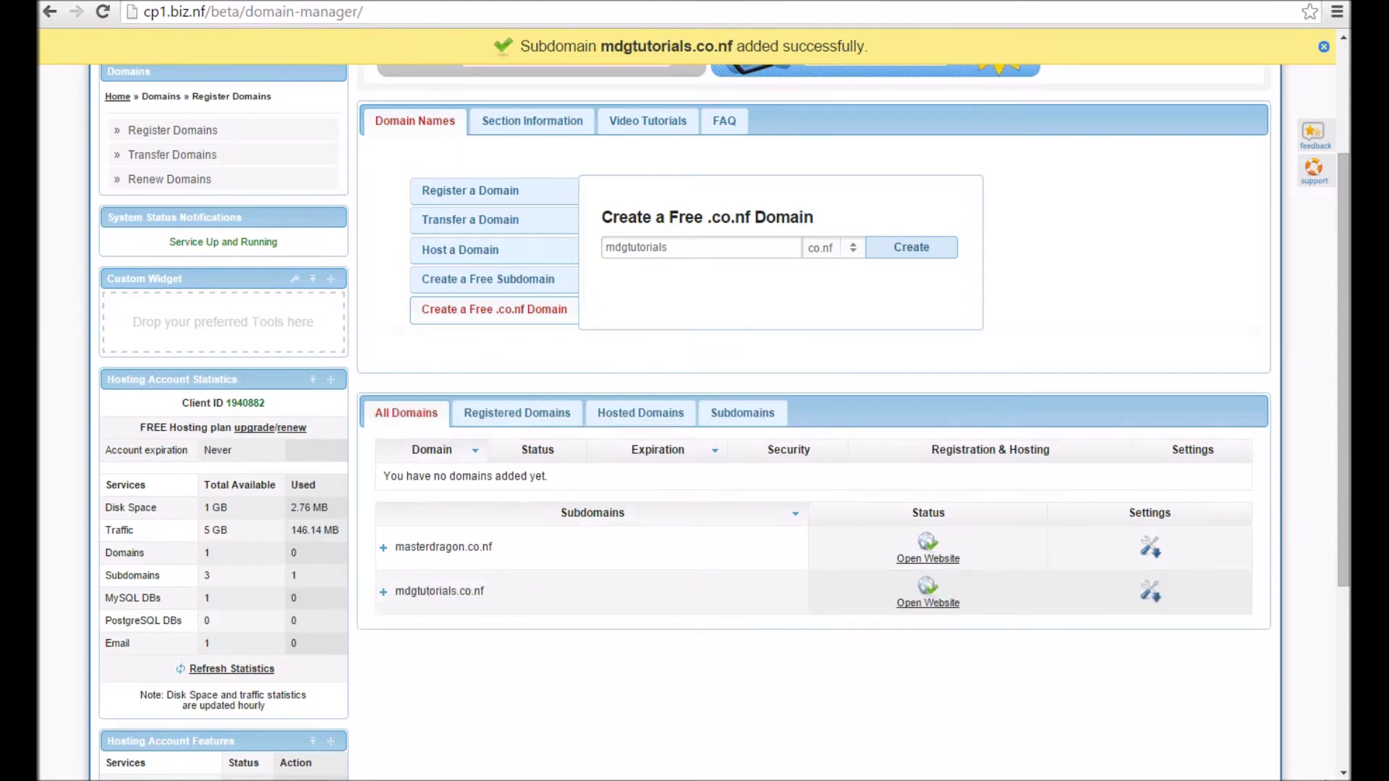
scroll(440, 591, up, 3)
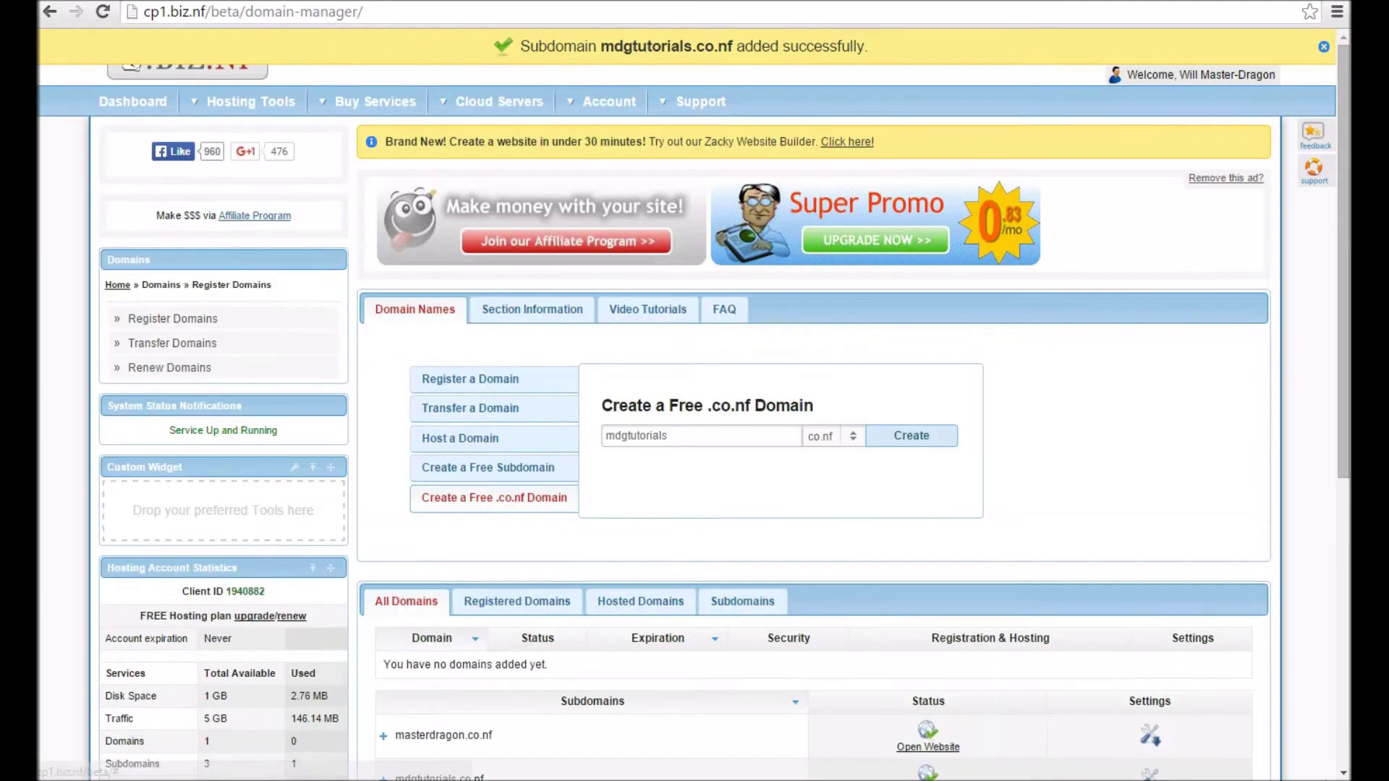
From the Dashboard, open File Manager, enter the mdgtutorials.co.nf folder and start an upload
click(132, 102)
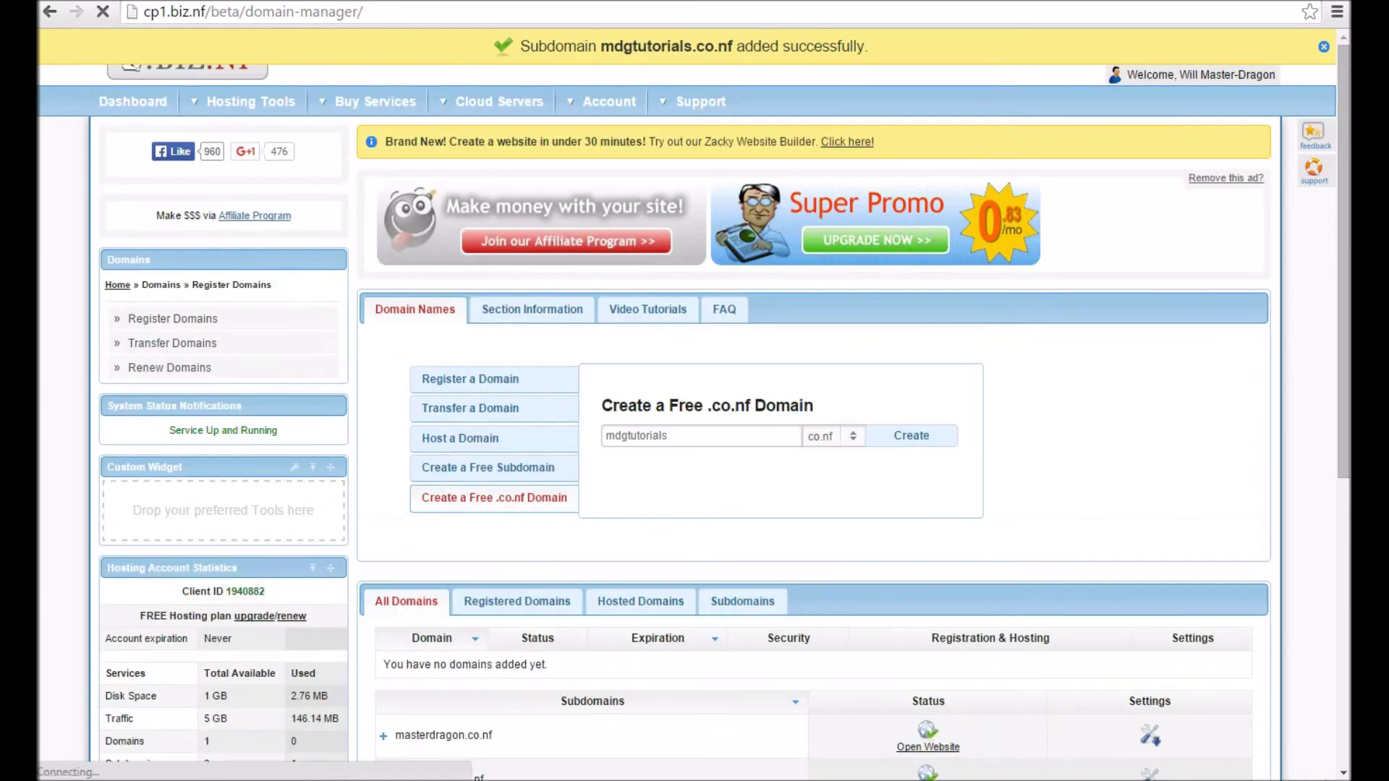
scroll(694, 435, down, 4)
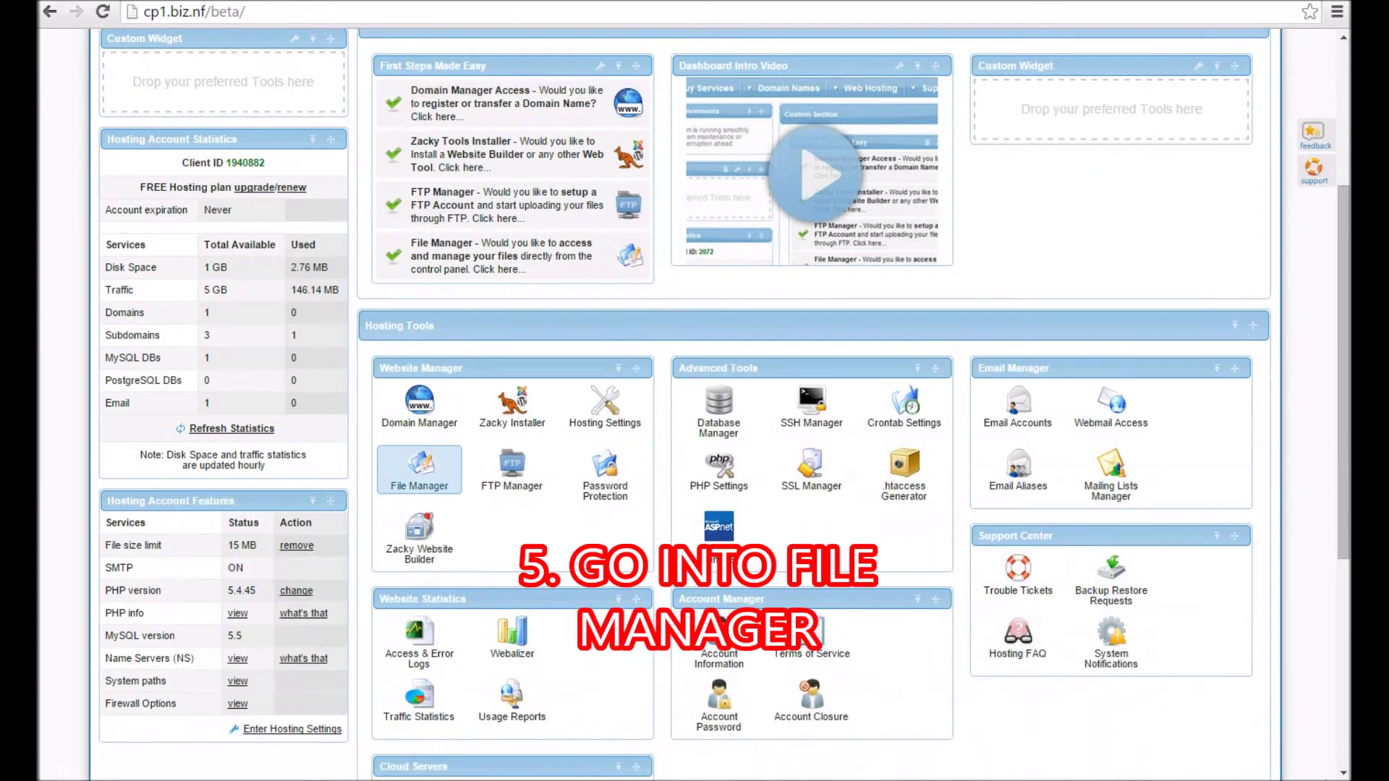
click(419, 470)
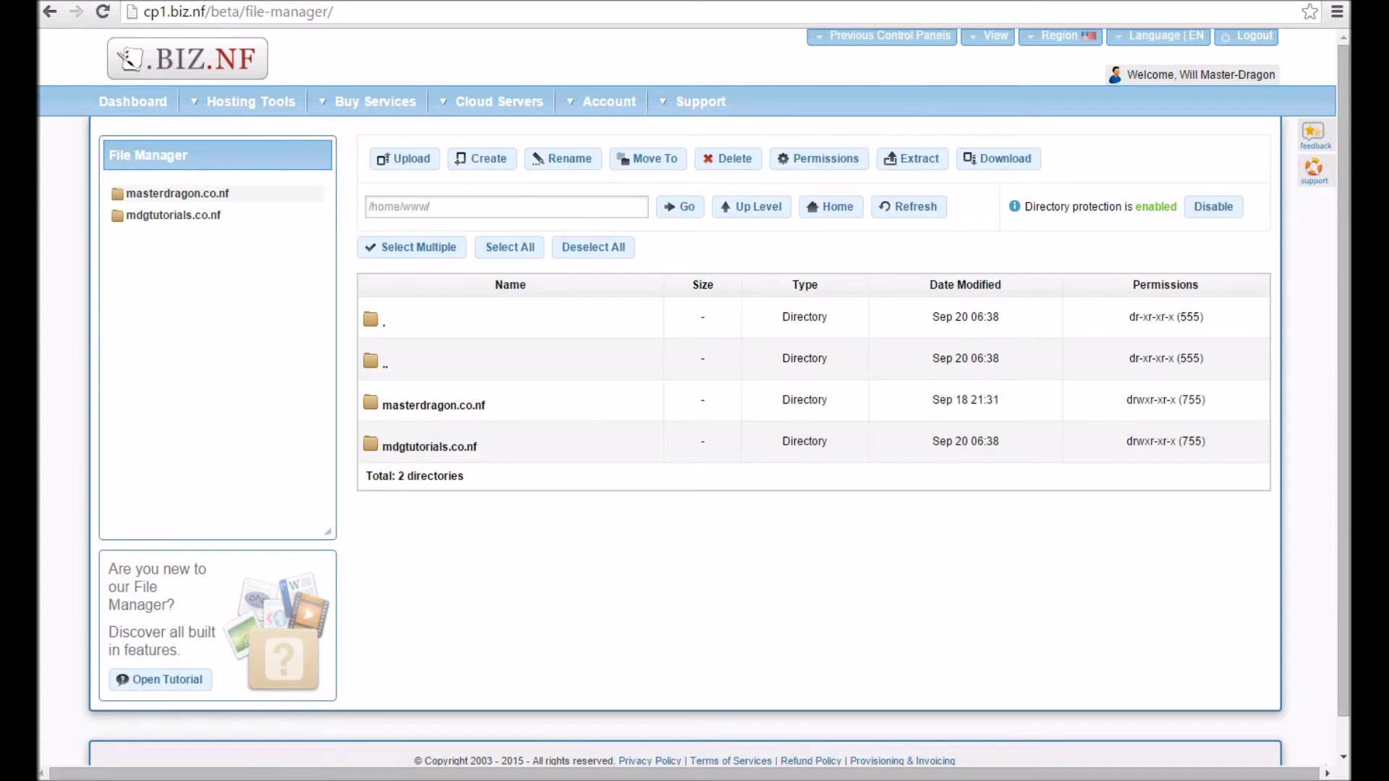
double_click(803, 443)
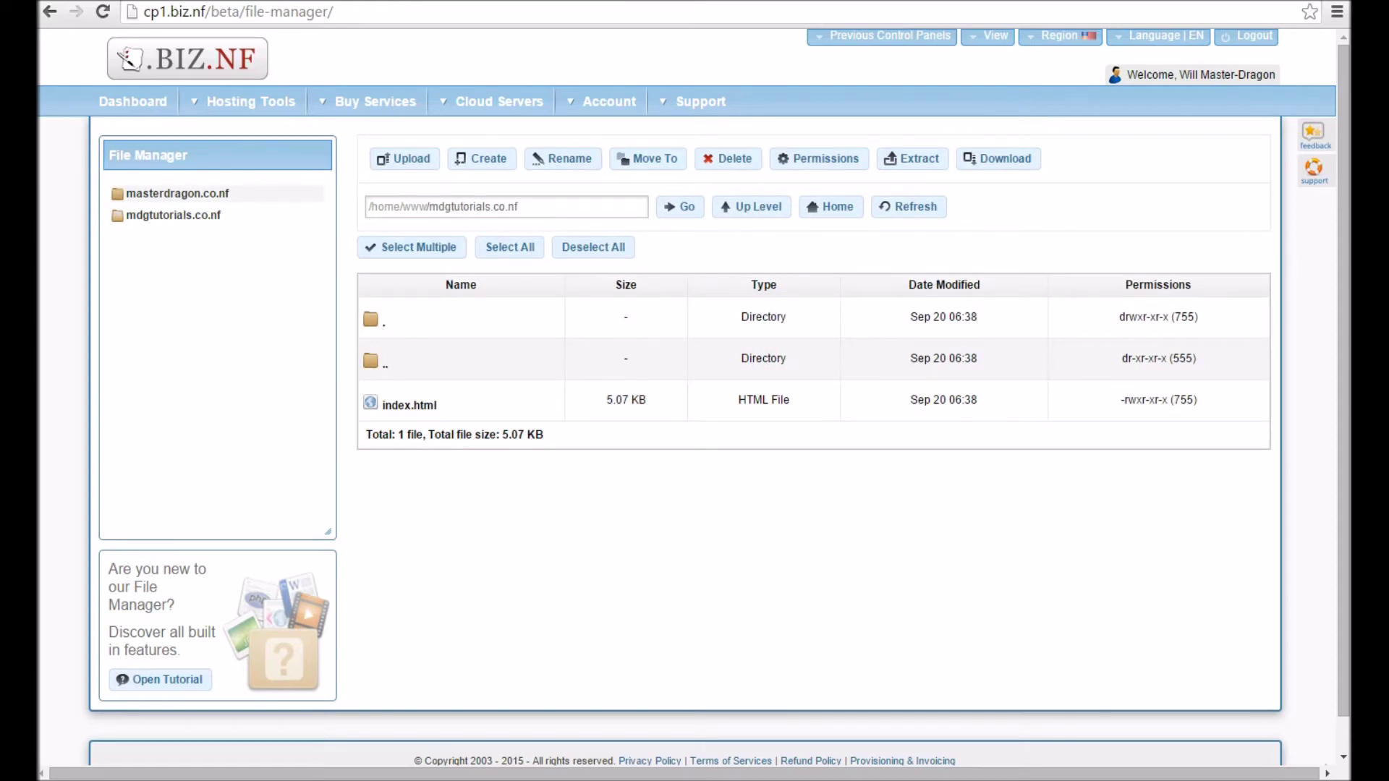
click(404, 159)
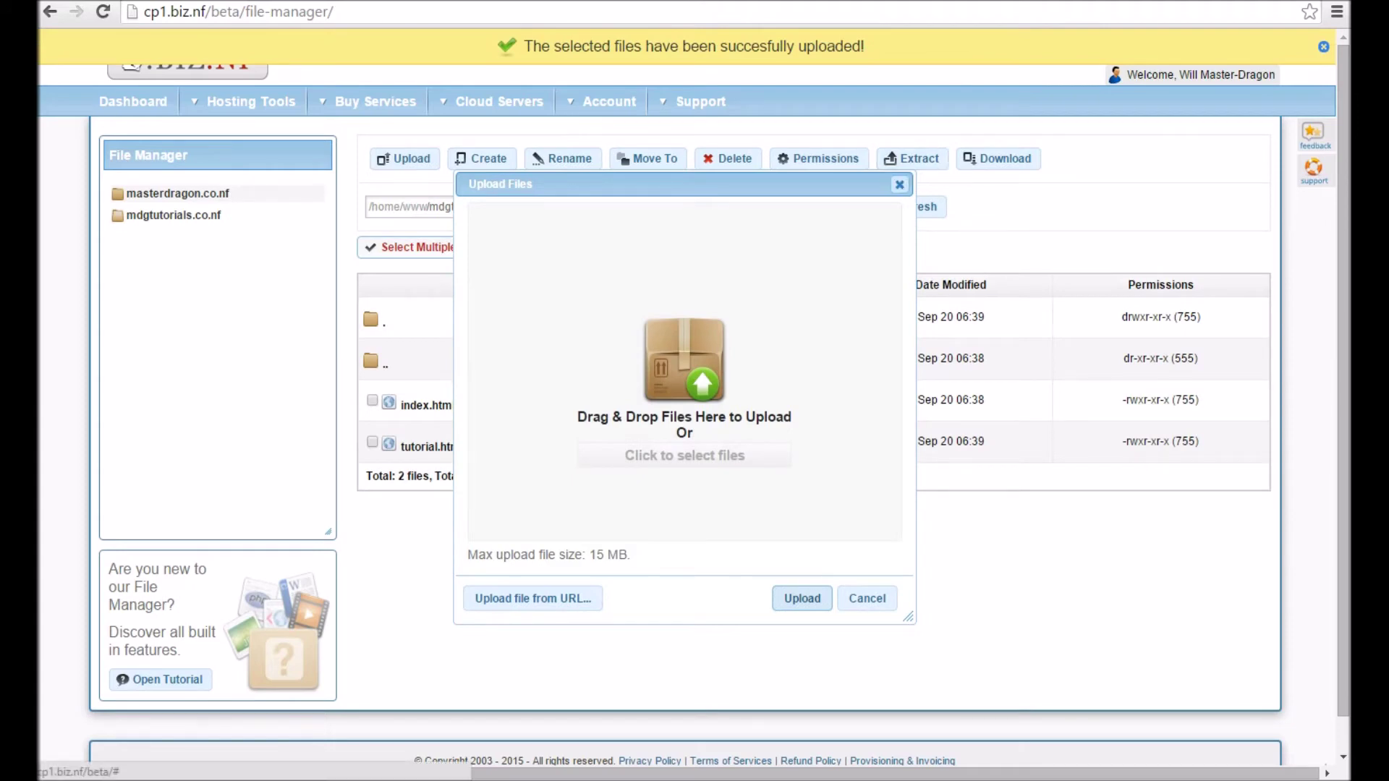
Close the Upload Files dialog now that tutorial.html (324 B) is uploaded
click(899, 184)
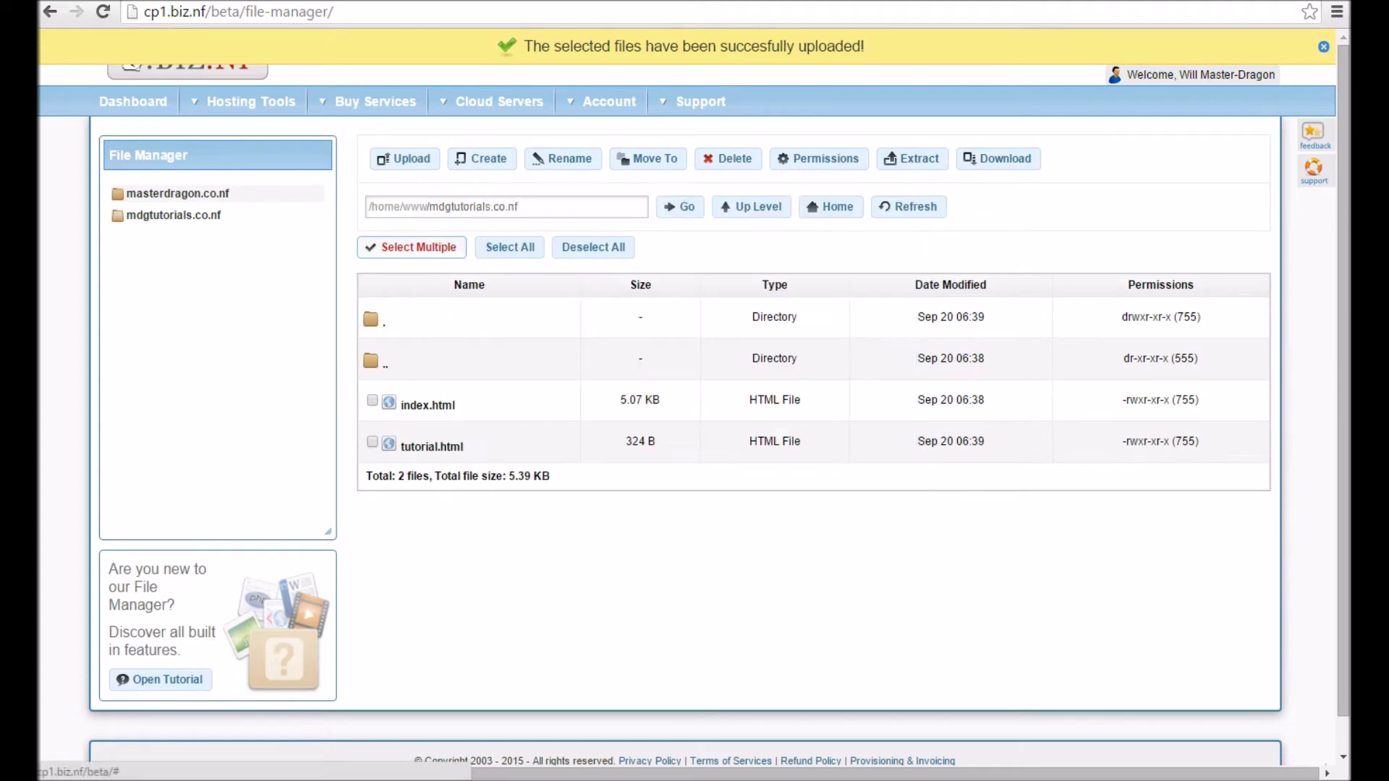
Rename tutorial.html to index.html, replacing the old page
right_click(425, 447)
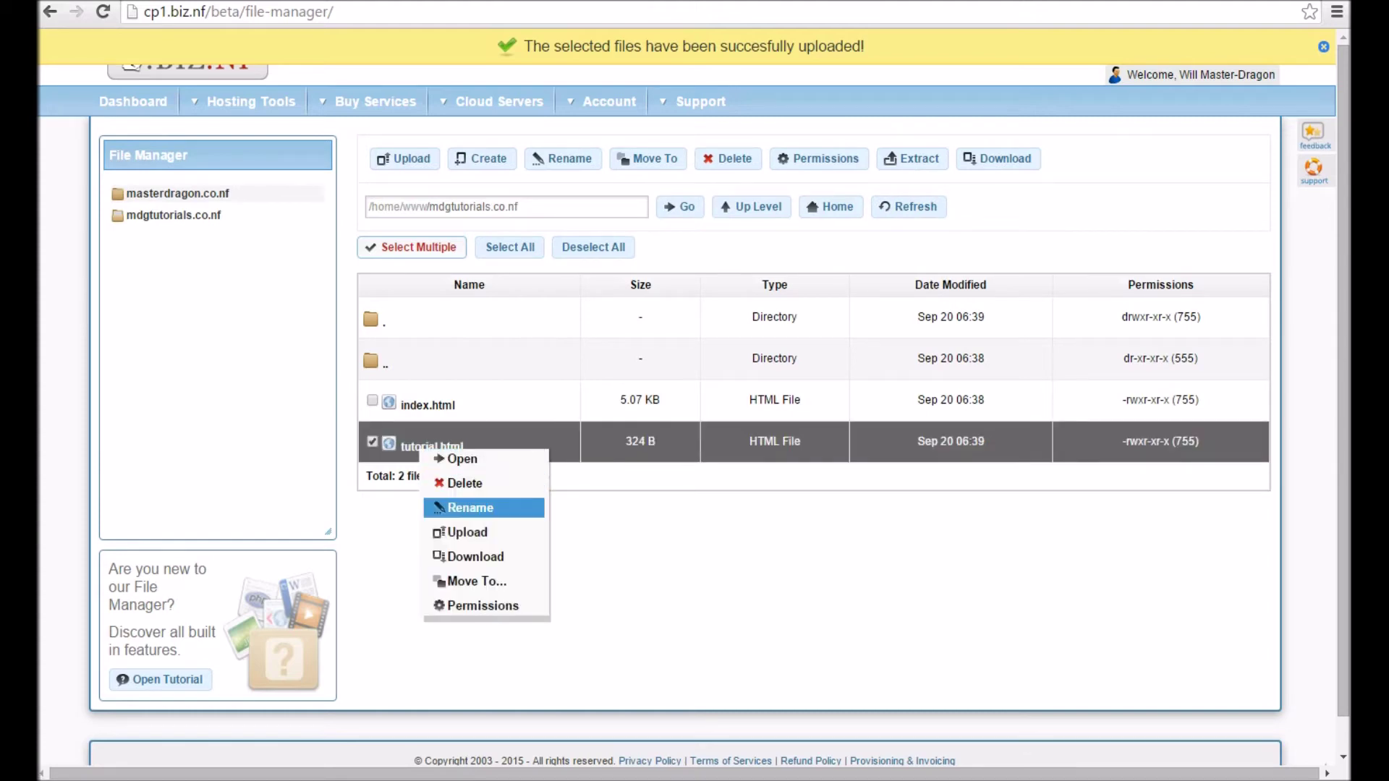
click(466, 507)
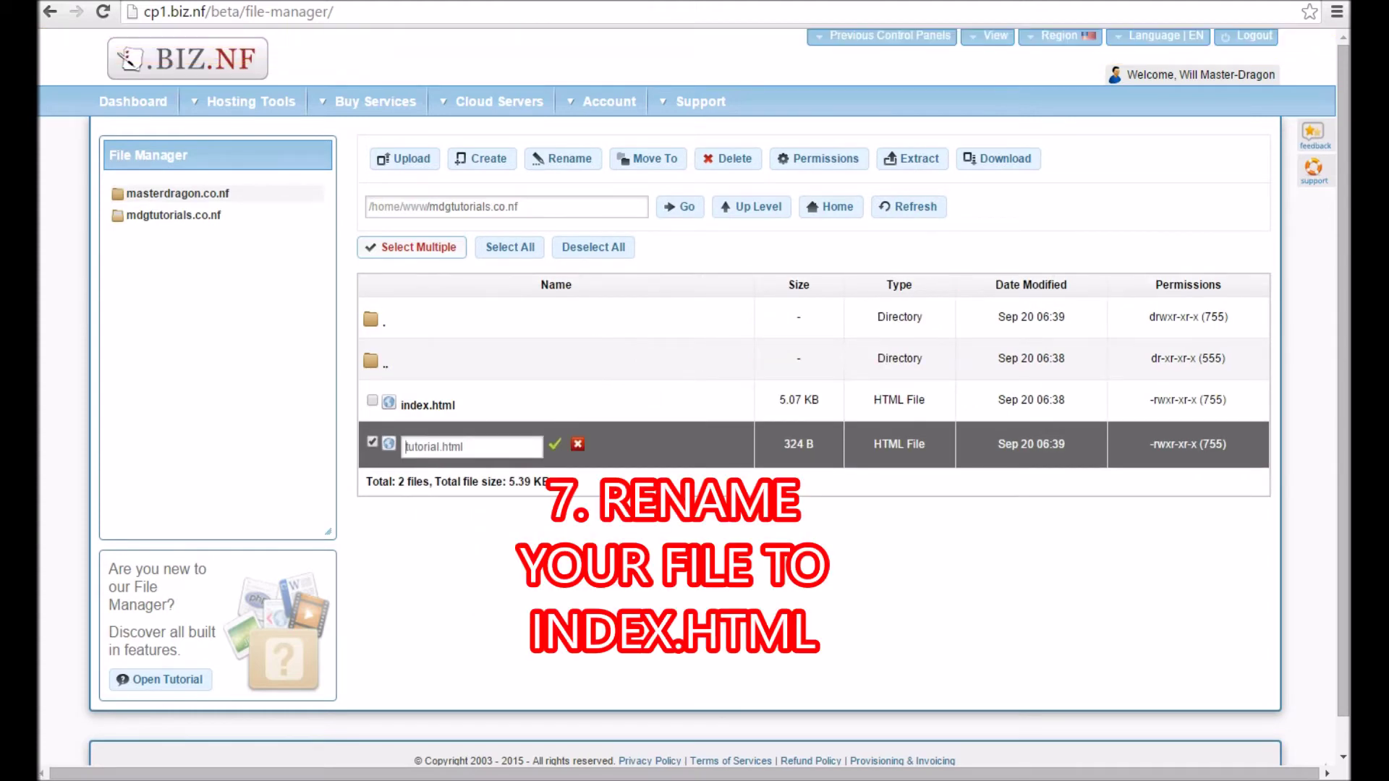
text(index.html)
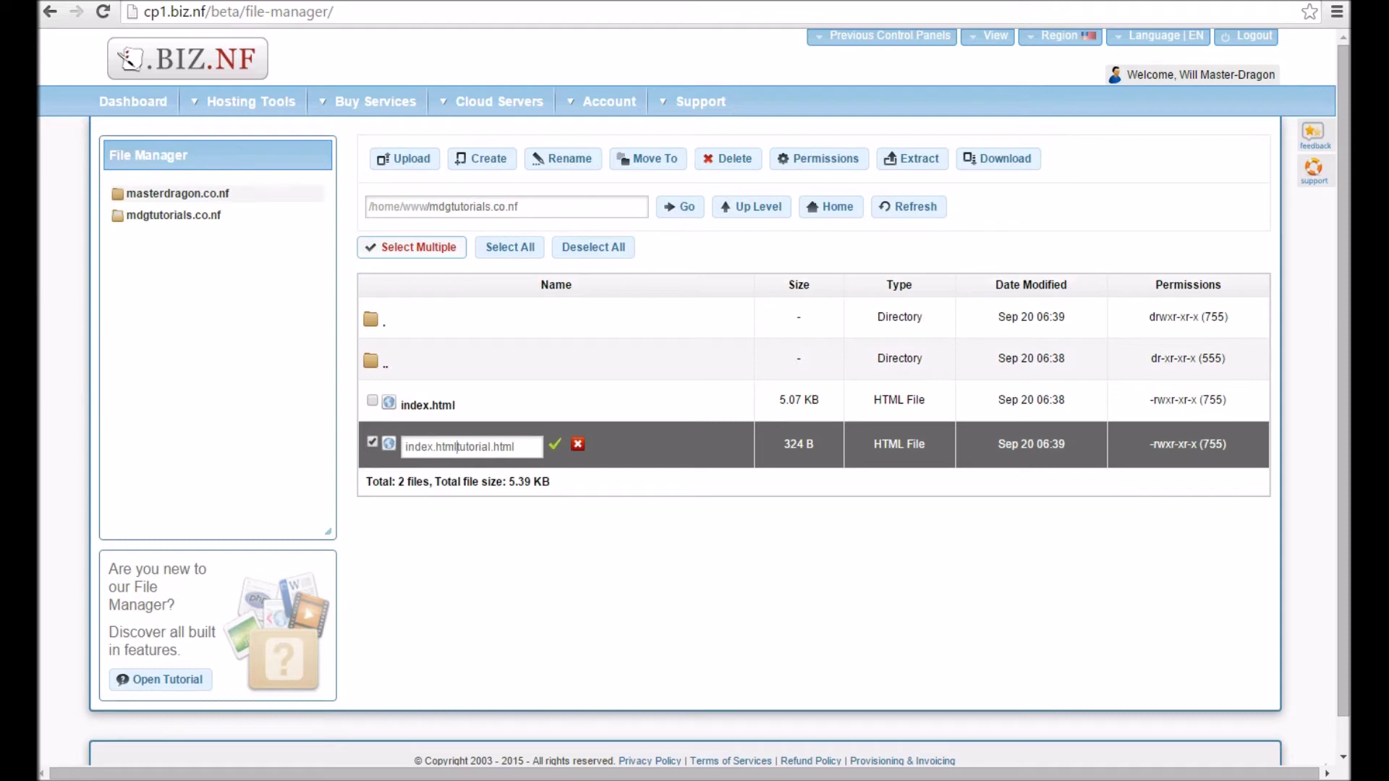
key(Delete)
key(Delete)
key(Delete)
key(Delete)
key(Delete)
key(Delete)
key(Delete)
key(Delete)
key(Delete)
key(Delete)
key(Delete)
key(Delete)
key(Delete)
key(Return)
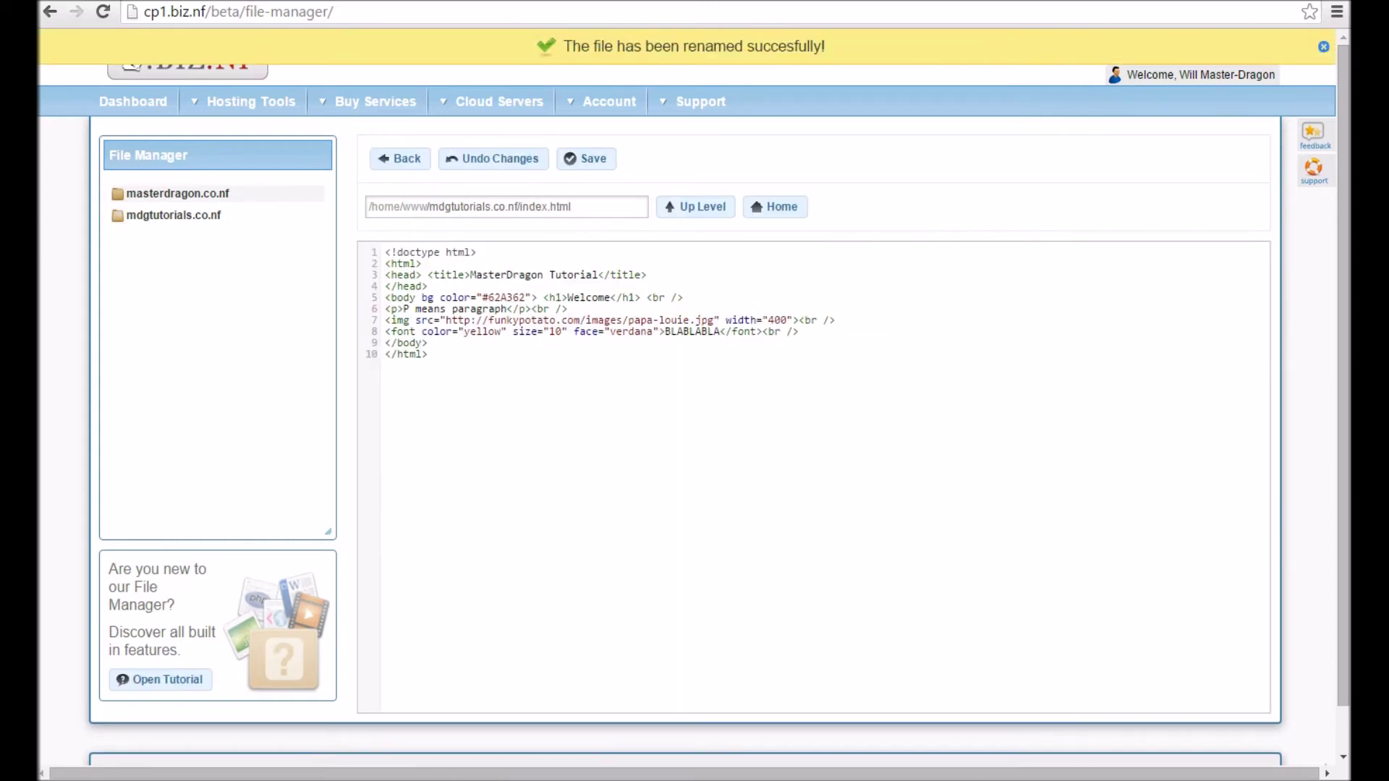
Review the index.html code, return to the file list, and open a new browser tab
drag(428, 355, 386, 252)
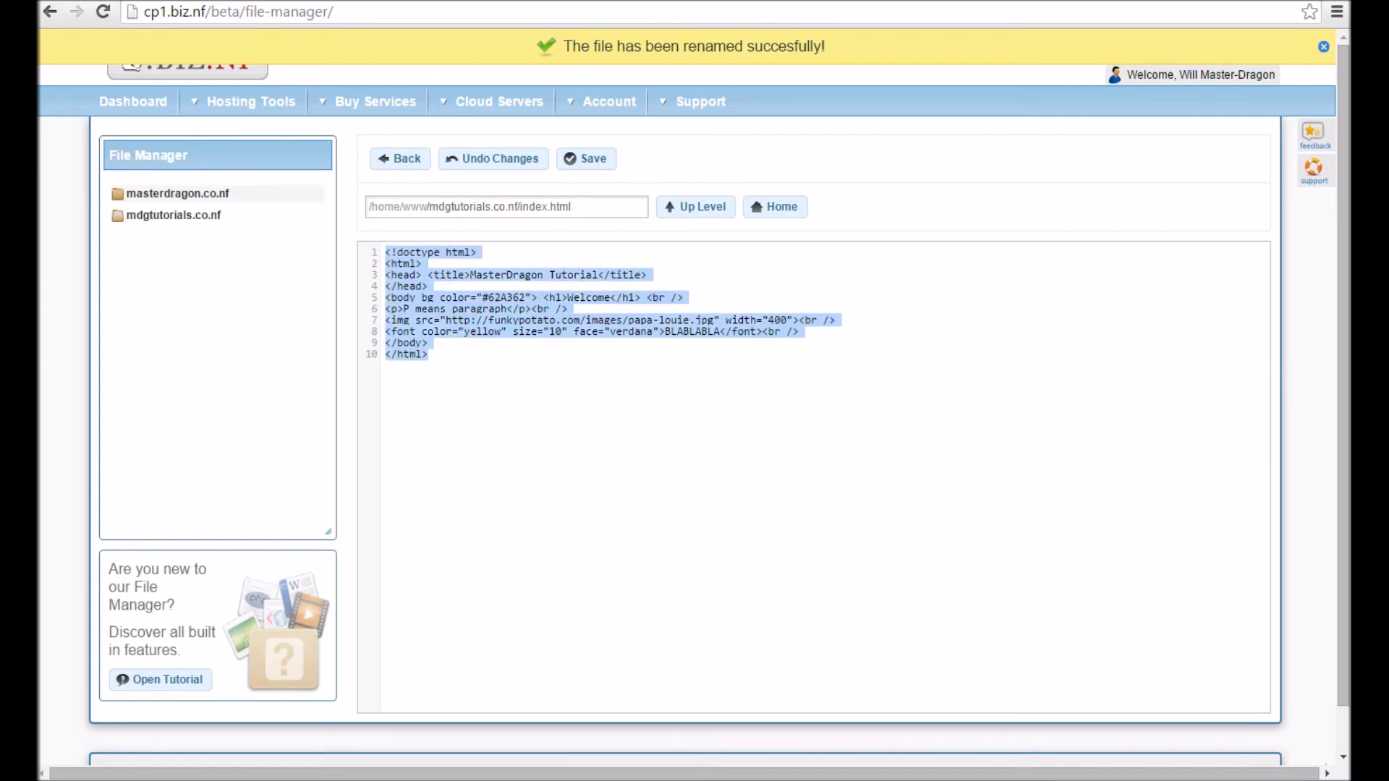
click(400, 158)
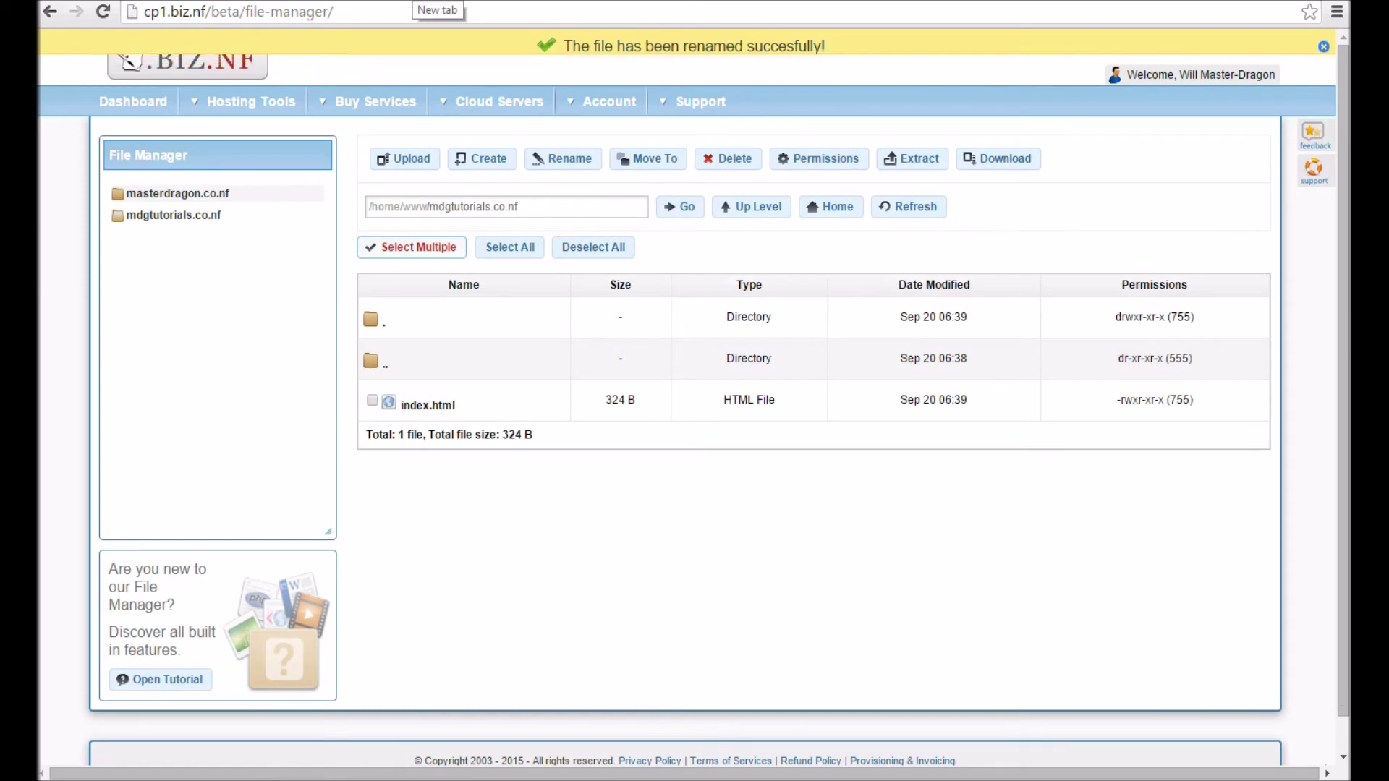
key(ctrl+t)
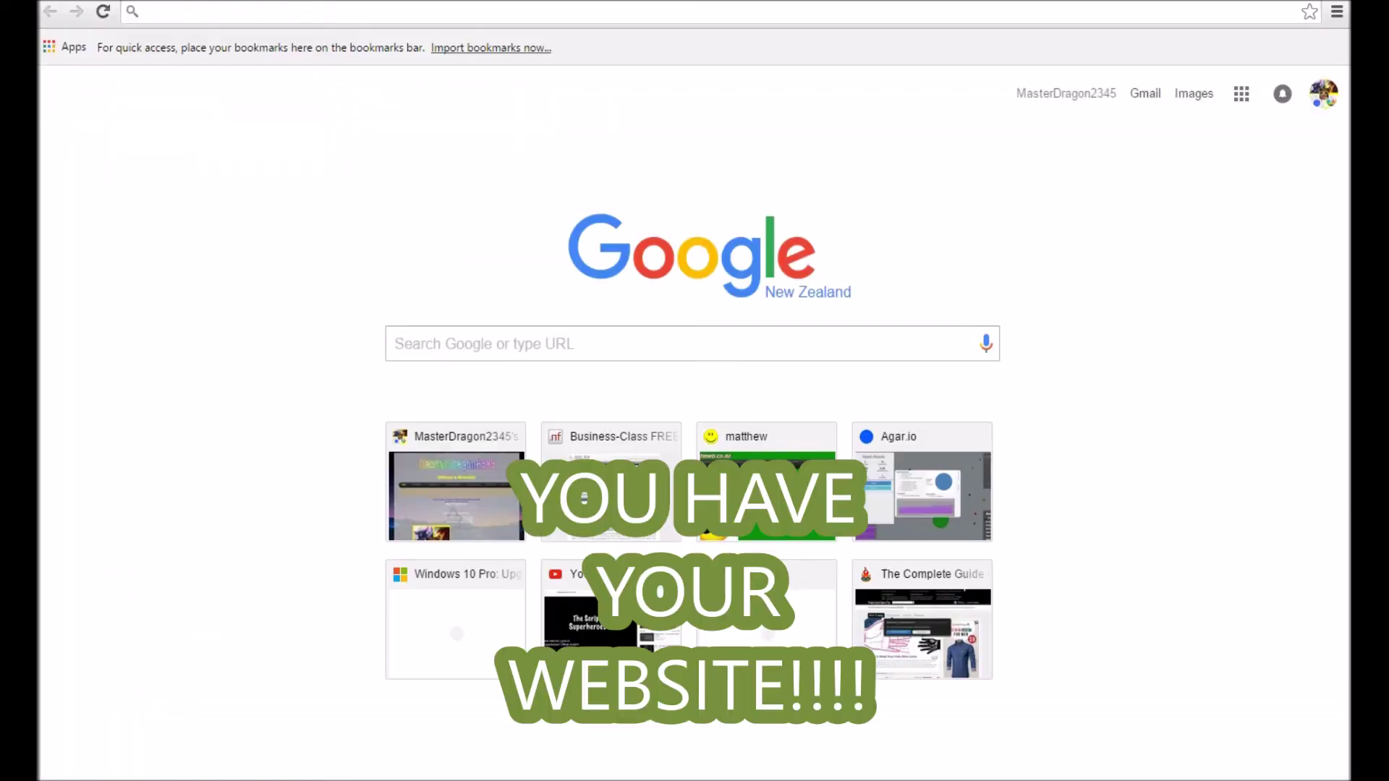
Load mdgtutorials.co.nf in the new tab, then return to the control panel tab
text(mdgtut)
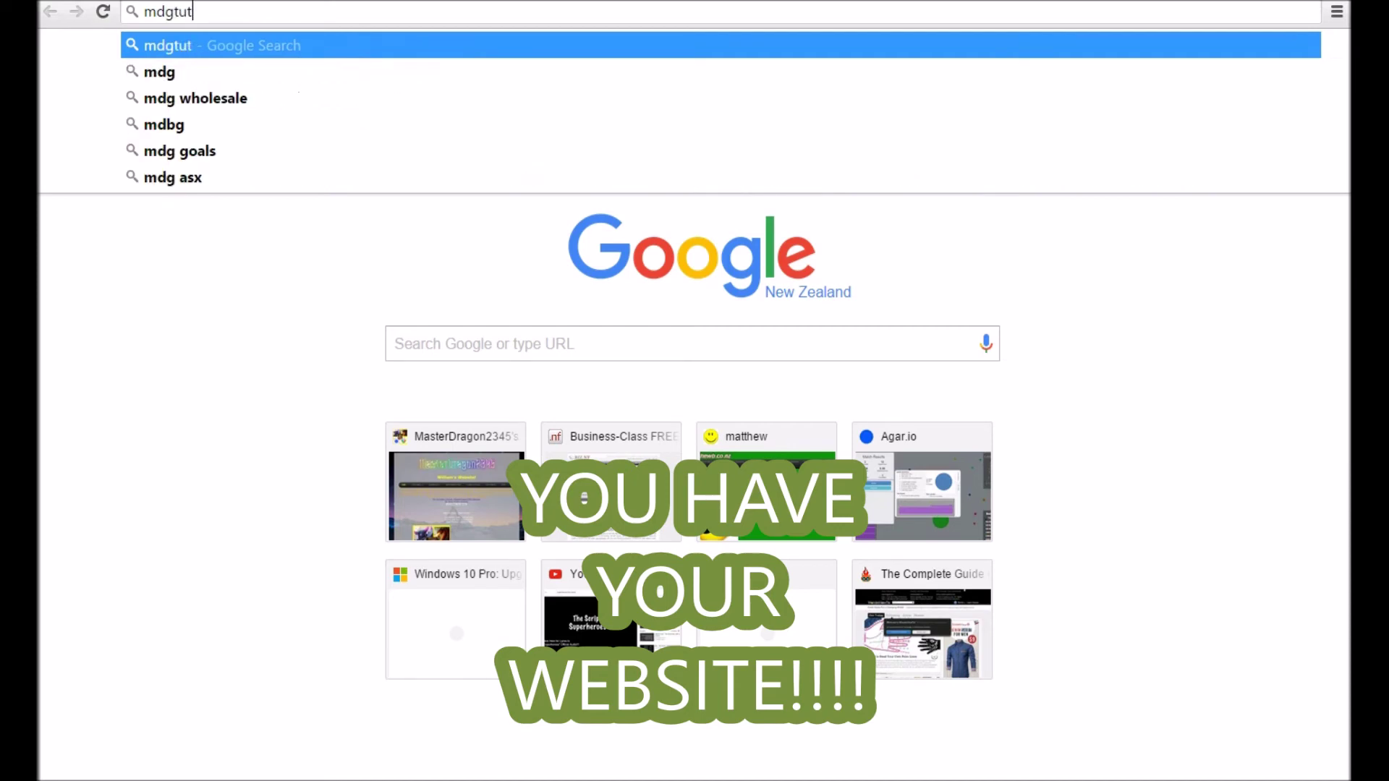
text(orials)
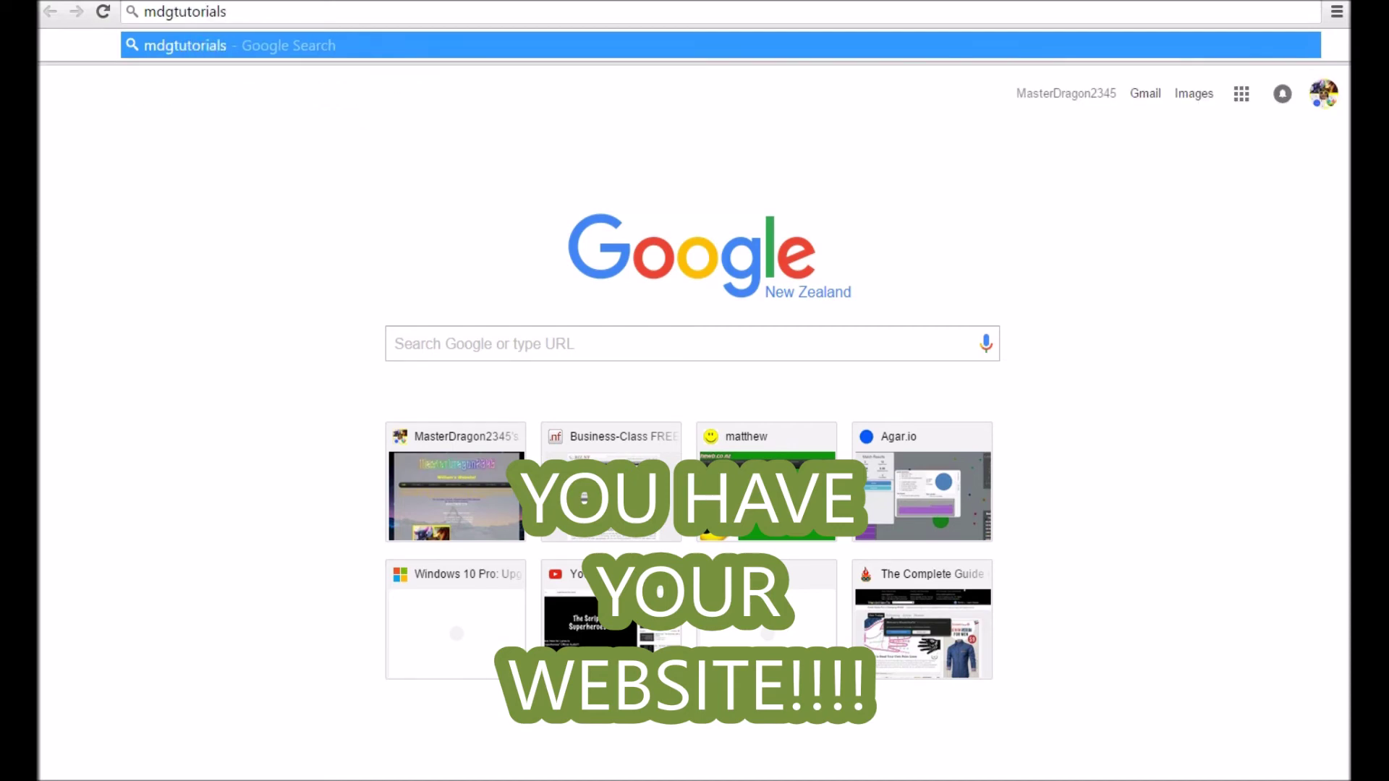
text(.co)
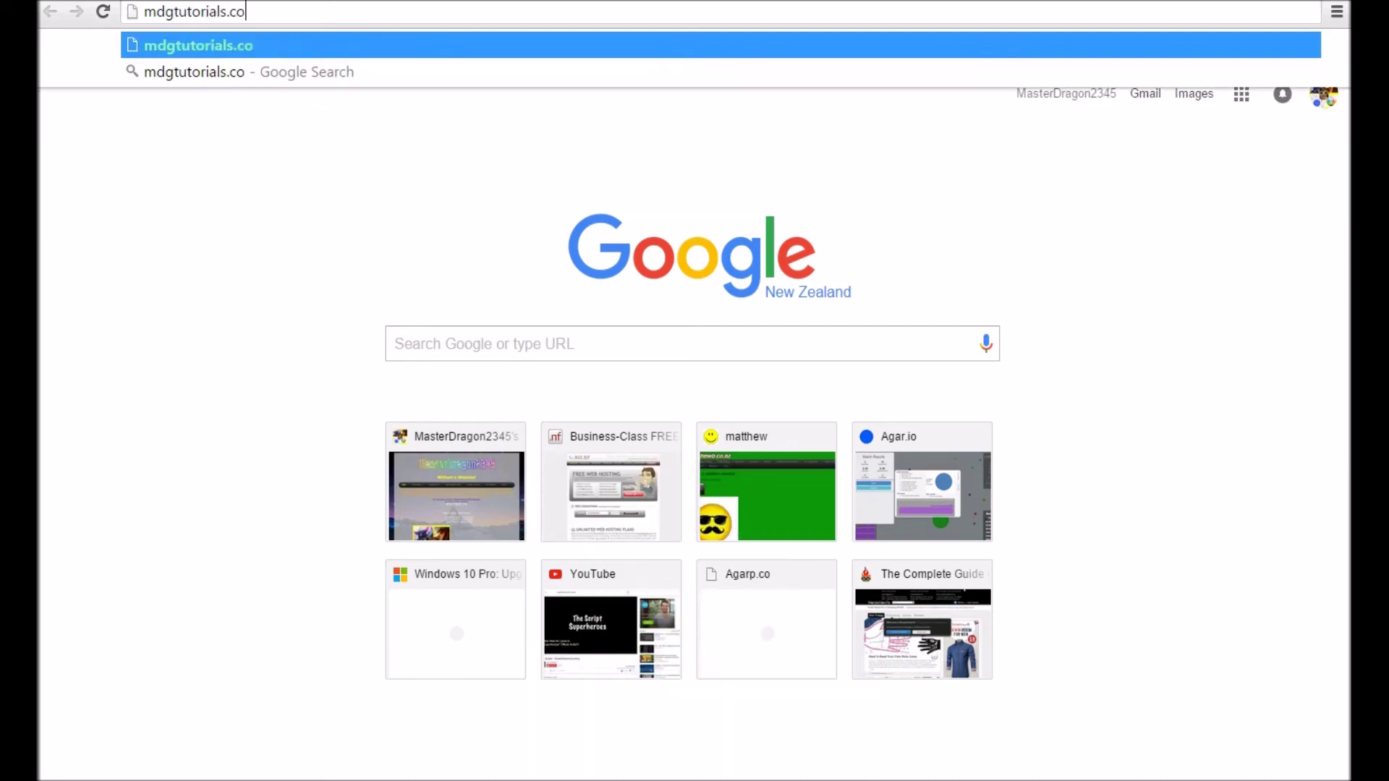
text(.nf)
key(Return)
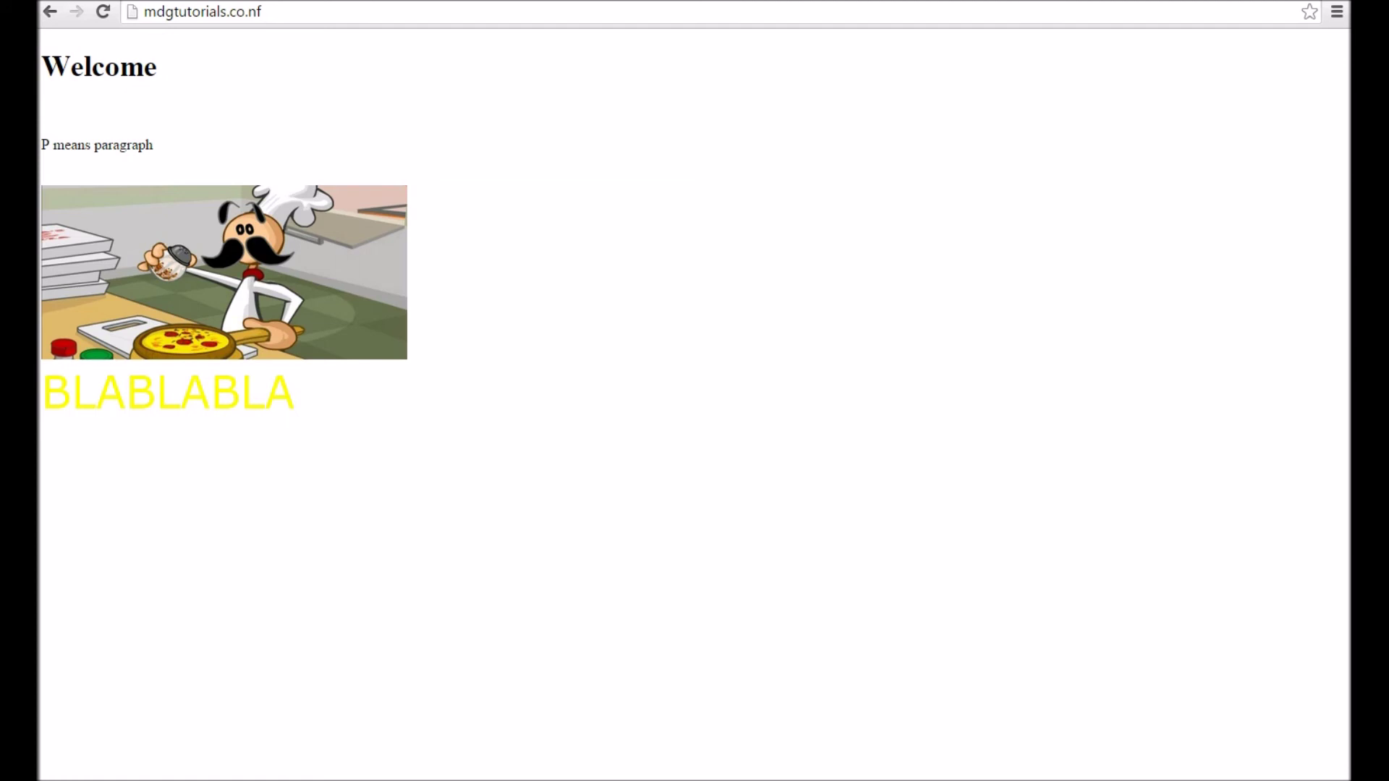
key(ctrl+Tab)
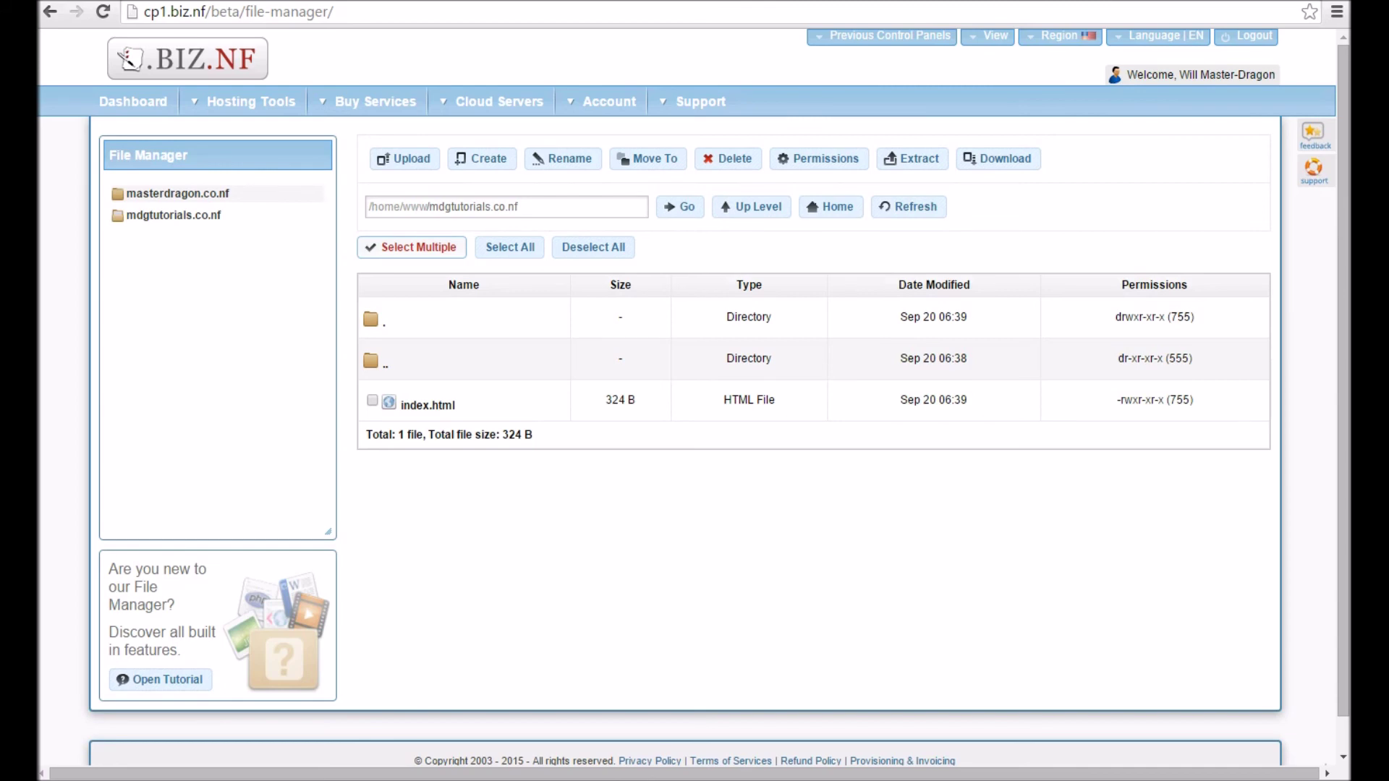
Go back to the control panel Dashboard and scroll to the top of the page
click(133, 101)
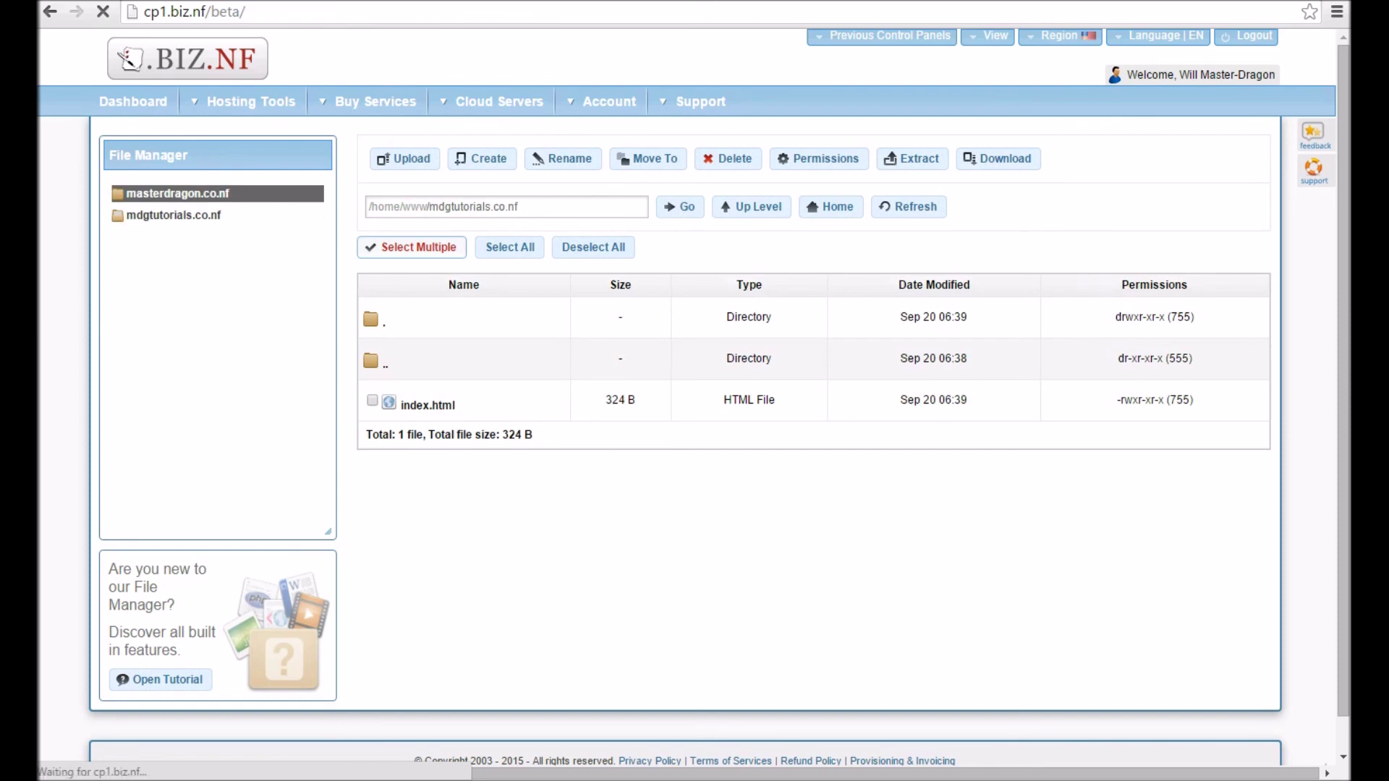
scroll(694, 406, down, 3)
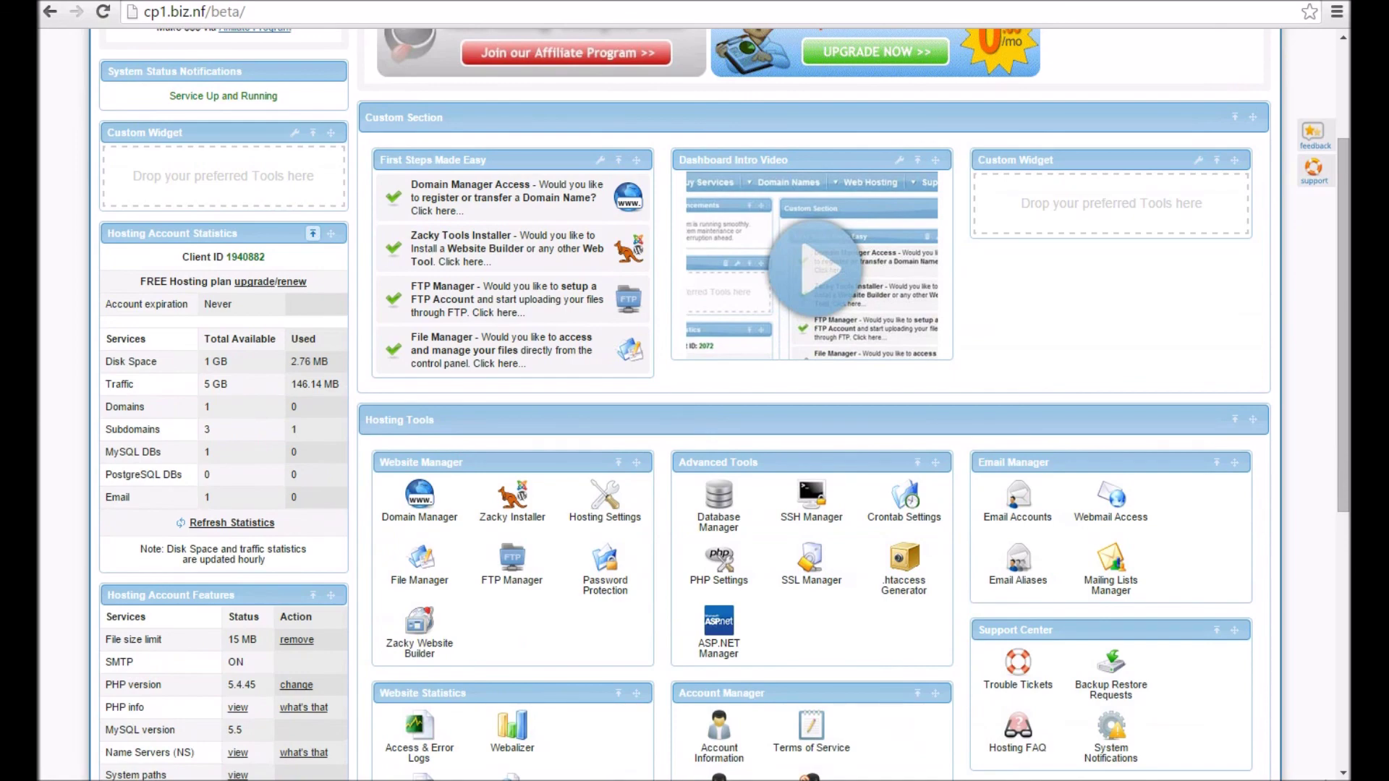
scroll(694, 405, up, 3)
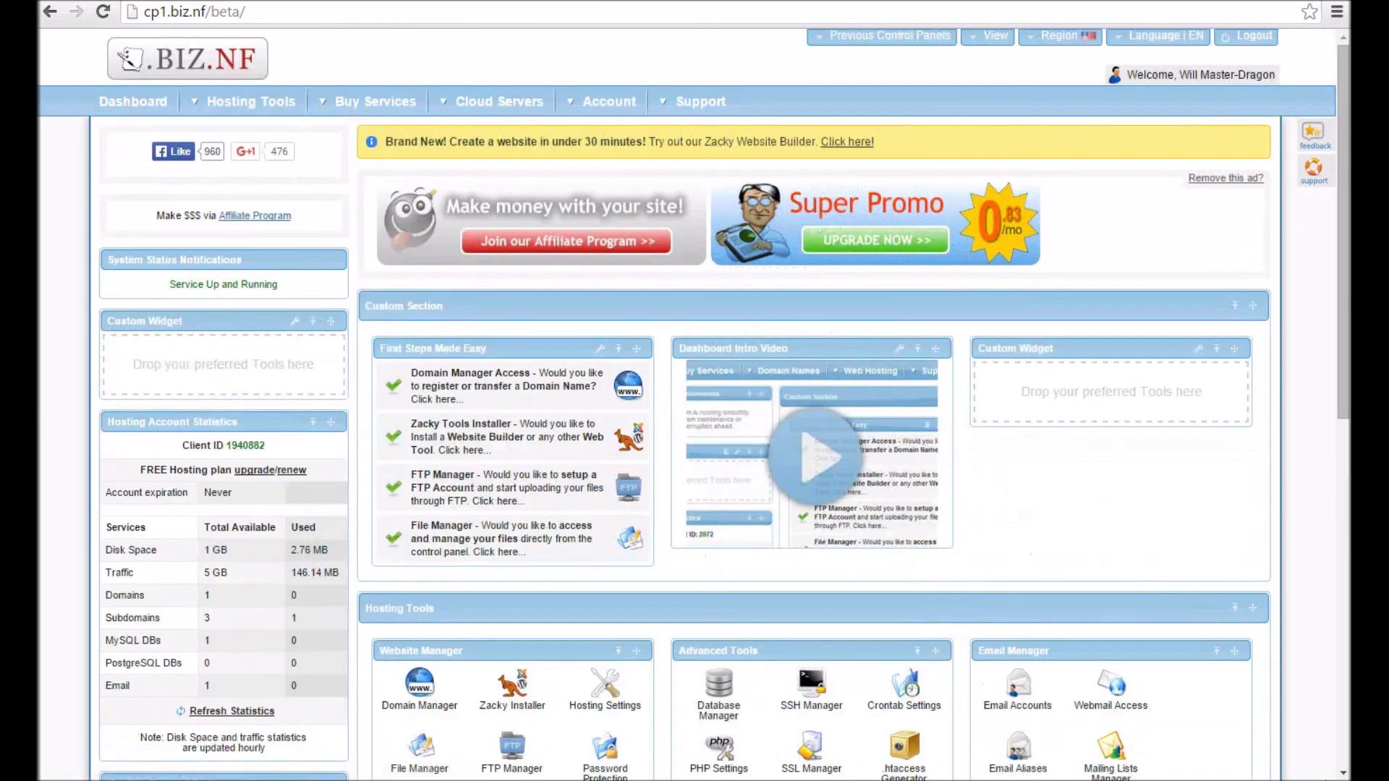